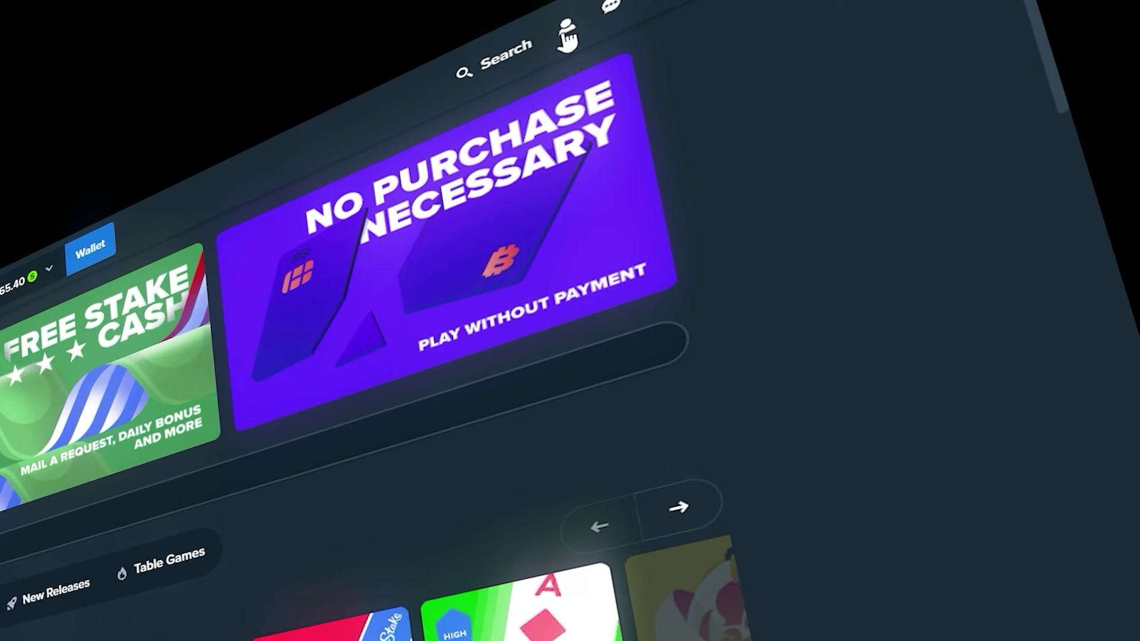
Browse the account settings, the welcome offers and the VIP reload rewards.
click(567, 36)
click(669, 340)
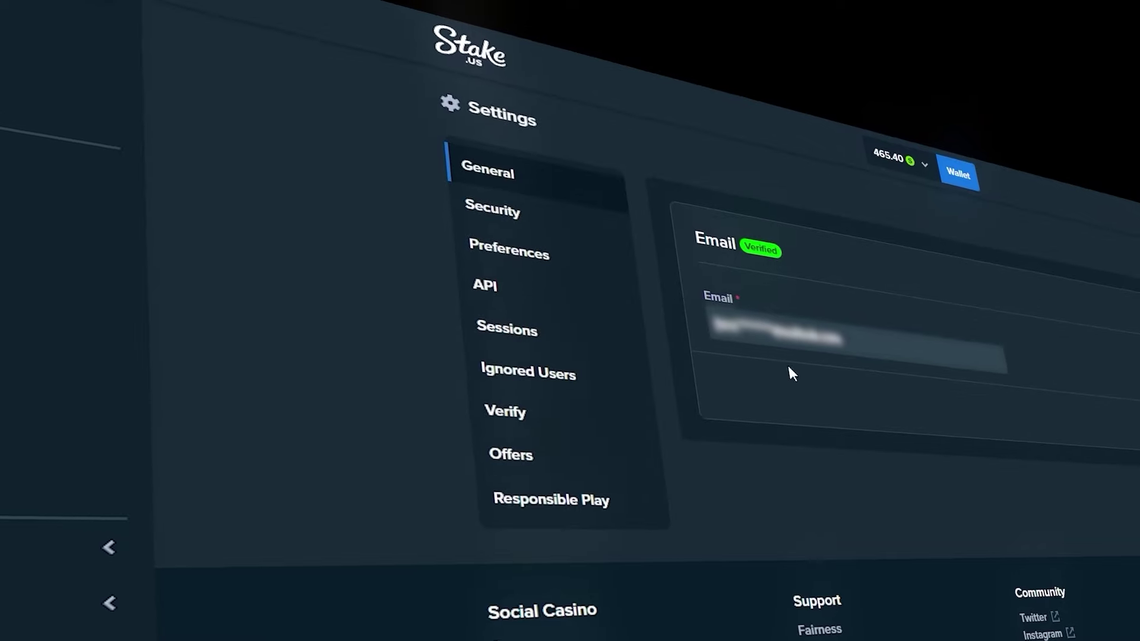
click(577, 465)
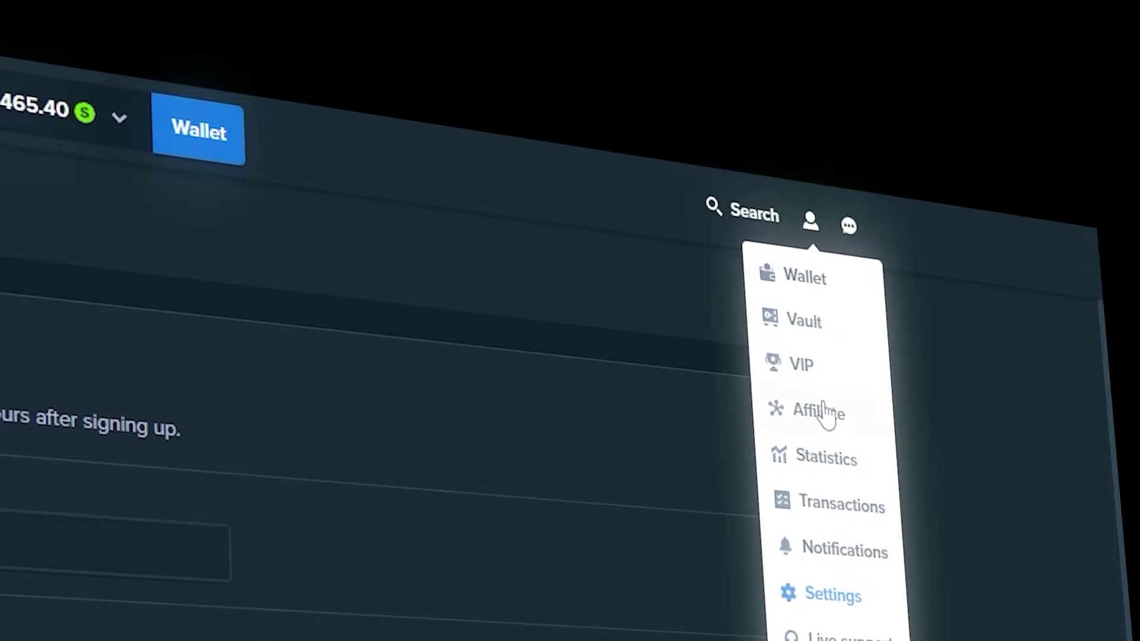
click(821, 324)
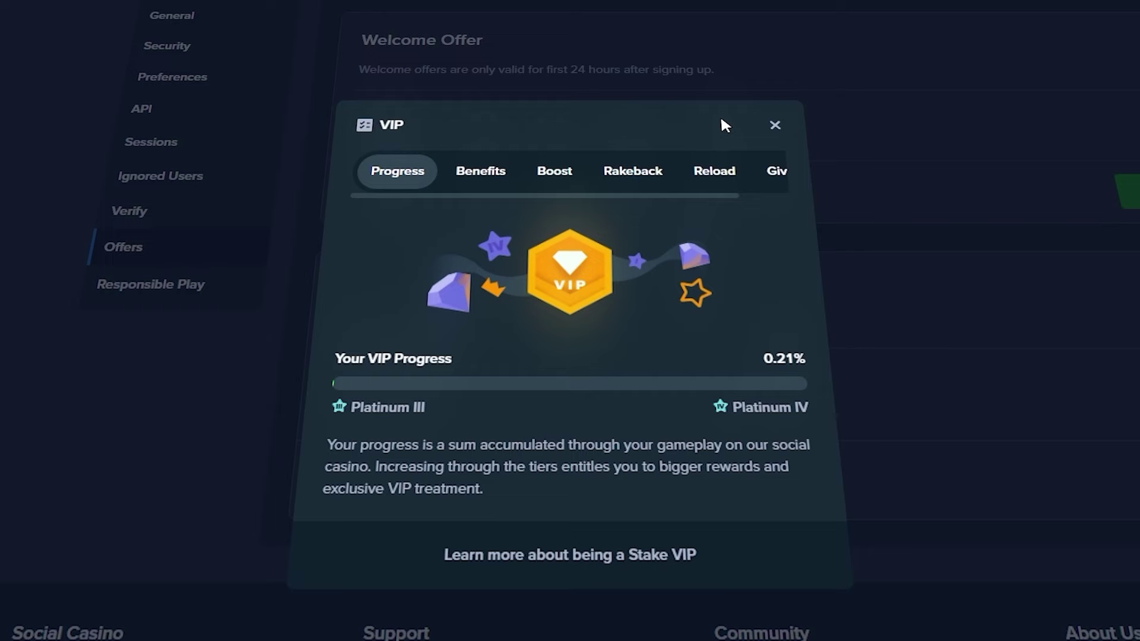
click(723, 170)
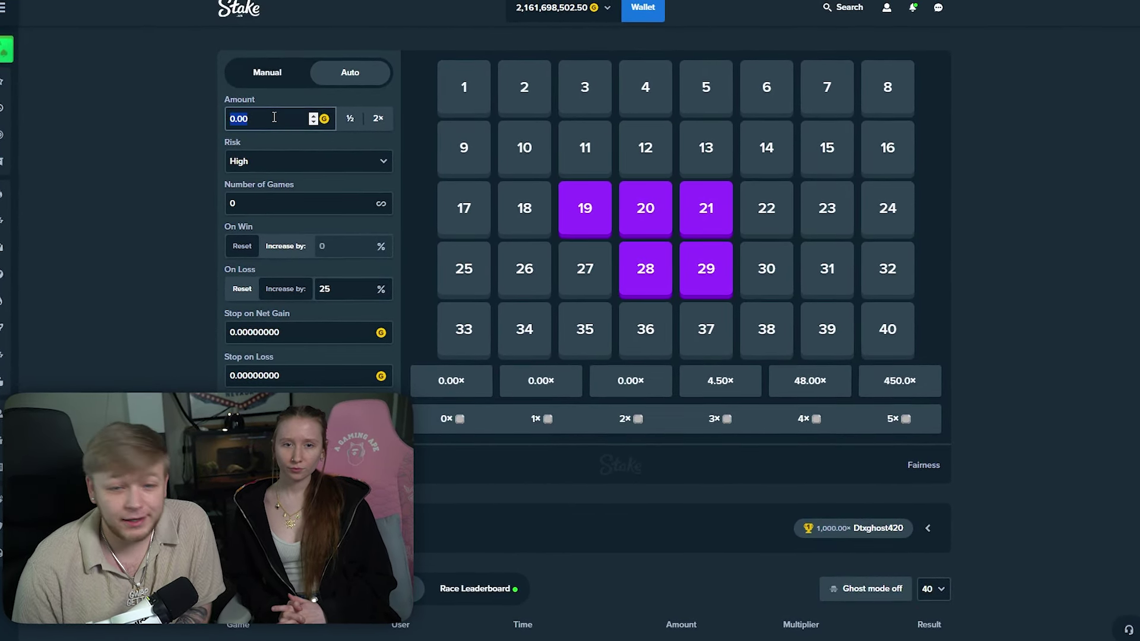
text(1)
Confirm the 1.00 Keno bet amount.
click(194, 121)
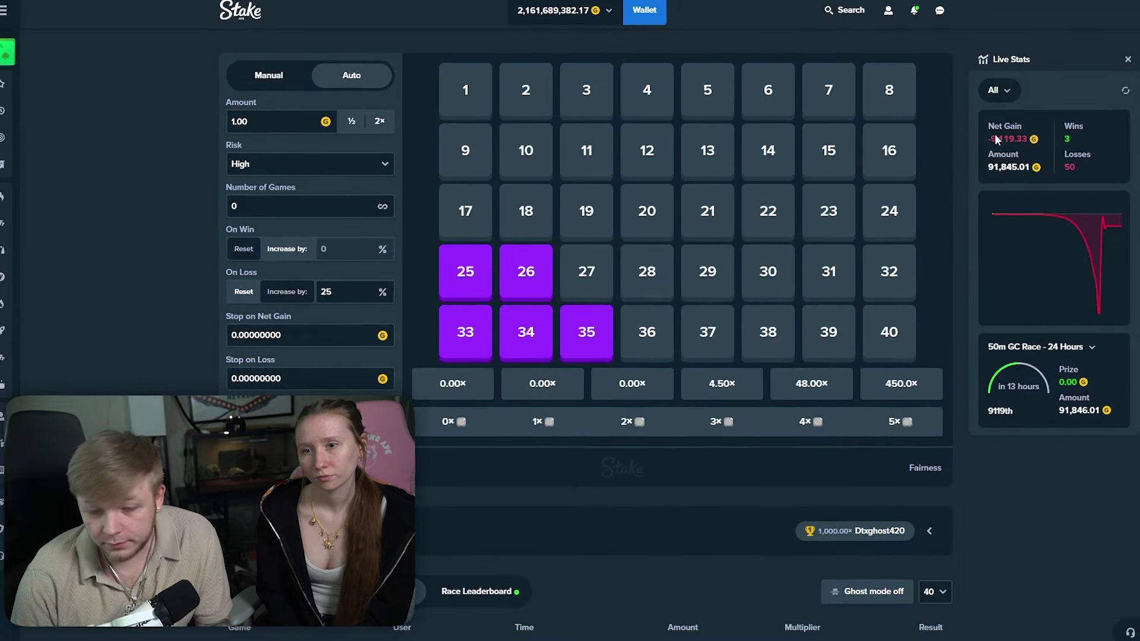
mouse_move(347, 289)
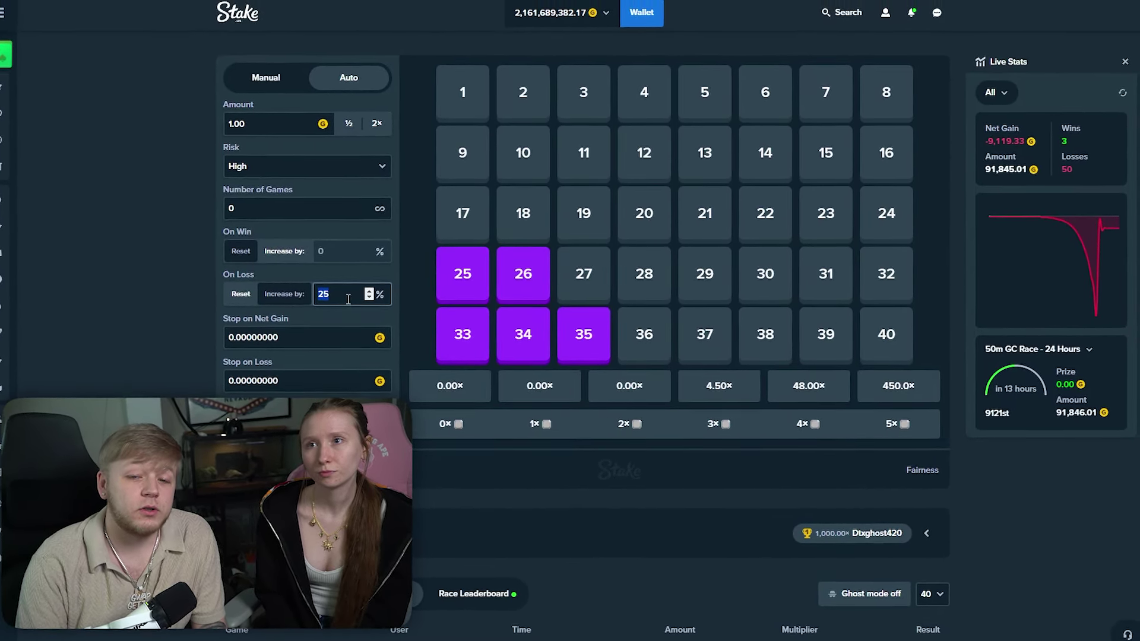
text(35)
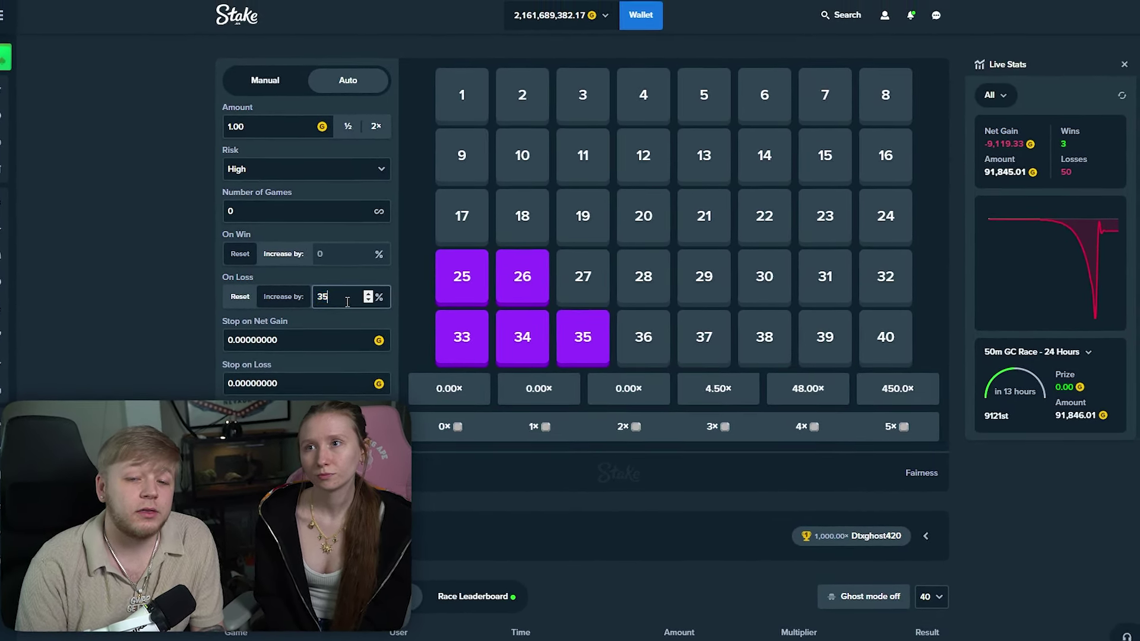
Reset the live stats and run the 35% on-loss autoplay to 43,961.89 net gain.
click(1122, 94)
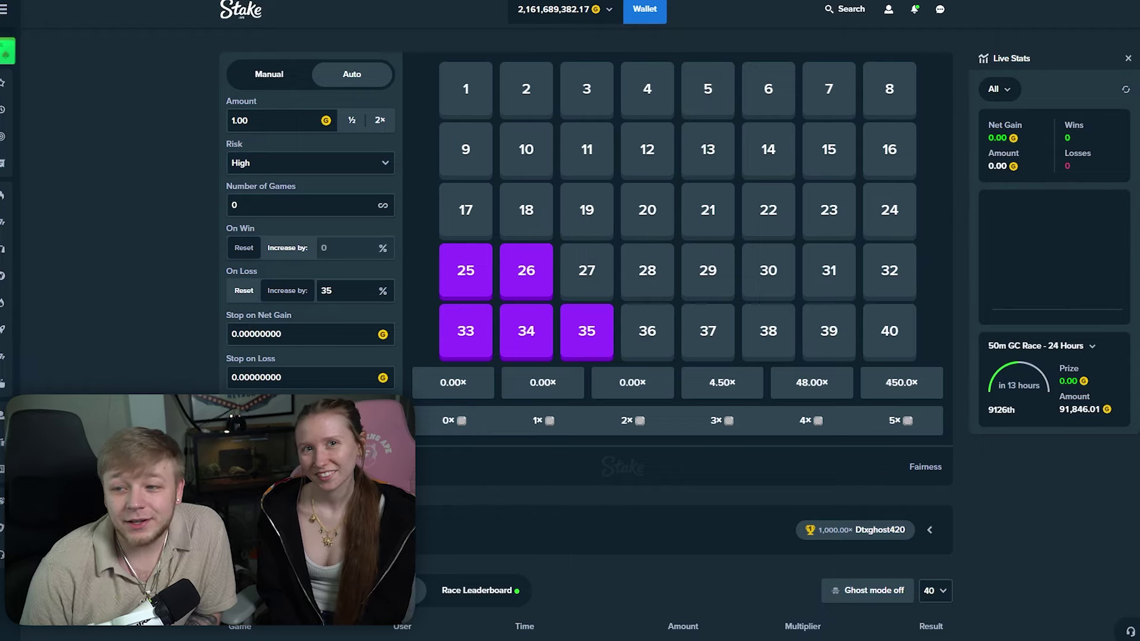
click(309, 411)
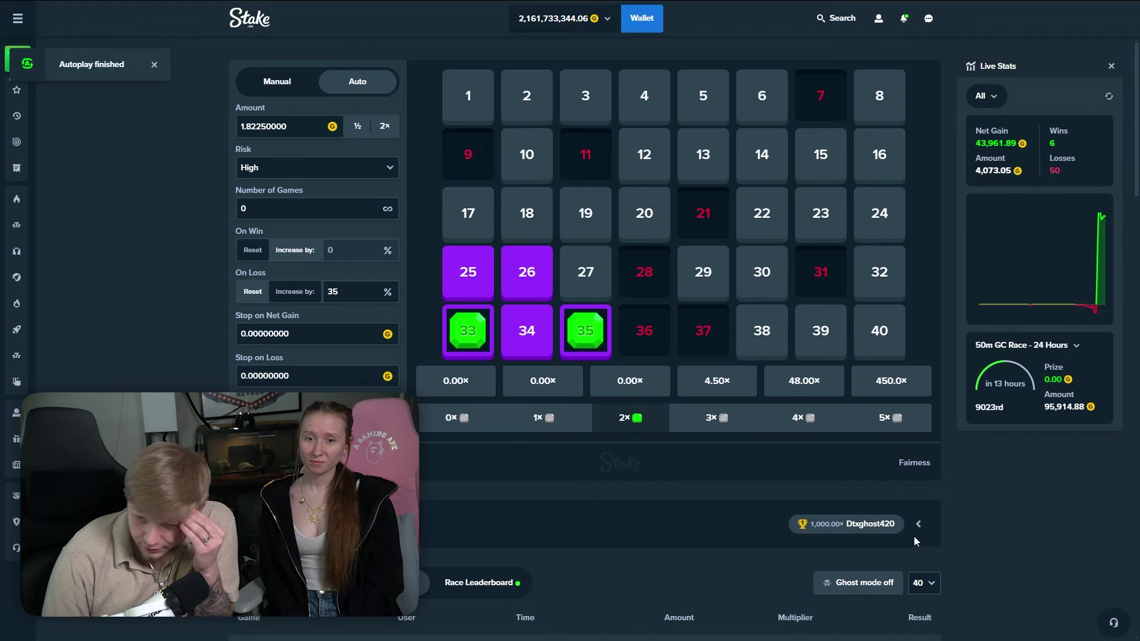
scroll(704, 501, down, 2)
Filter the bet history to show only my own Keno bets.
click(258, 463)
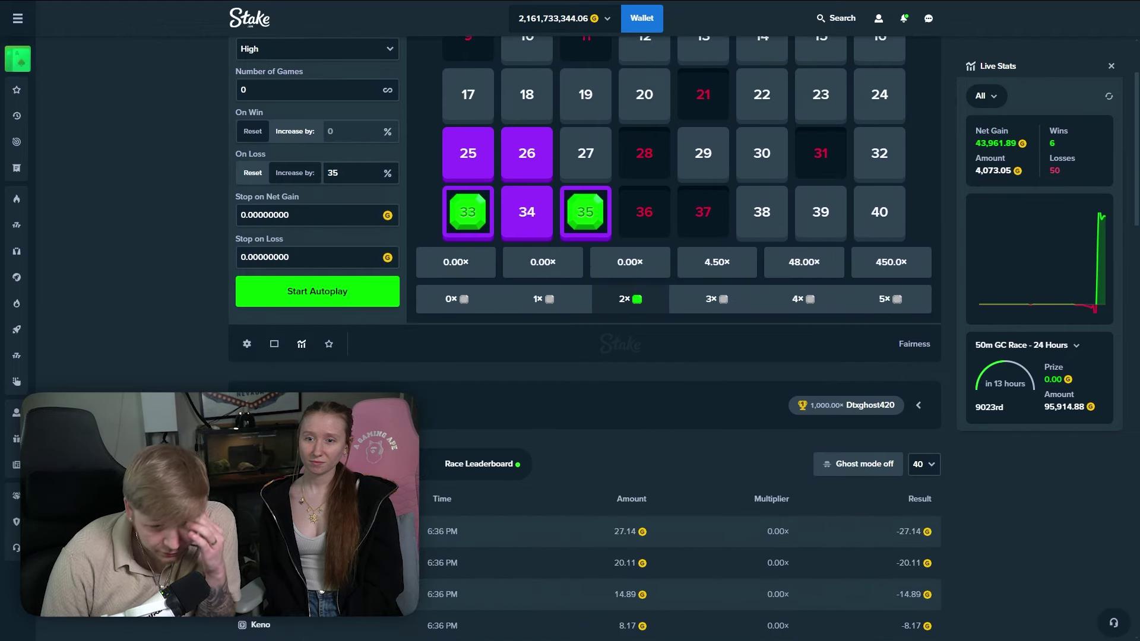
scroll(722, 341, up, 2)
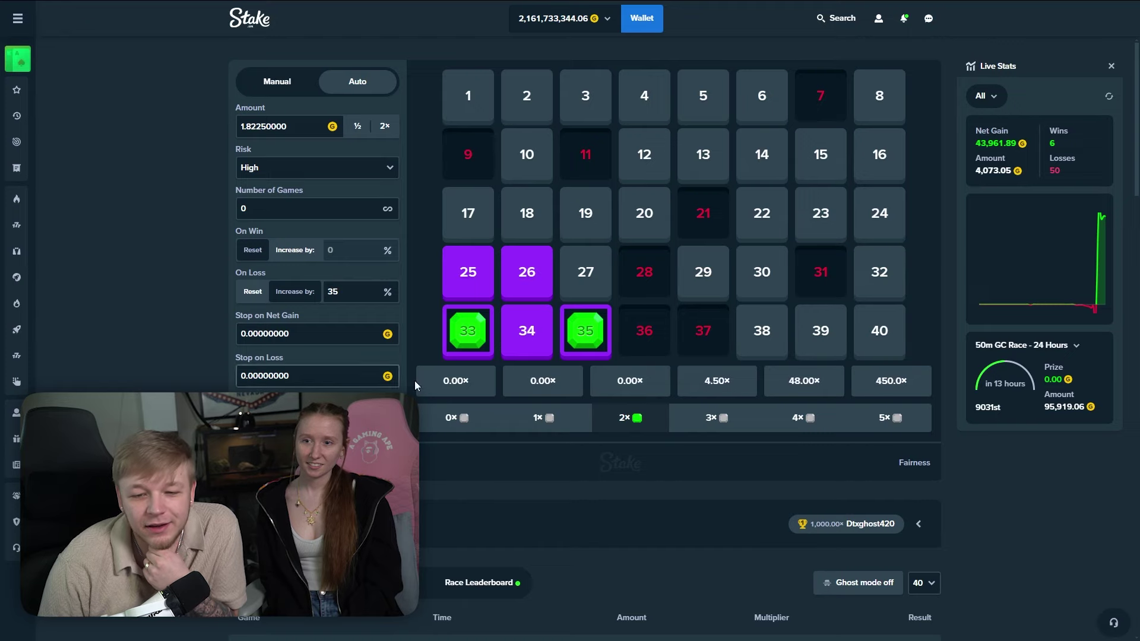
scroll(415, 380, down, 4)
scroll(341, 370, down, 4)
scroll(757, 250, up, 3)
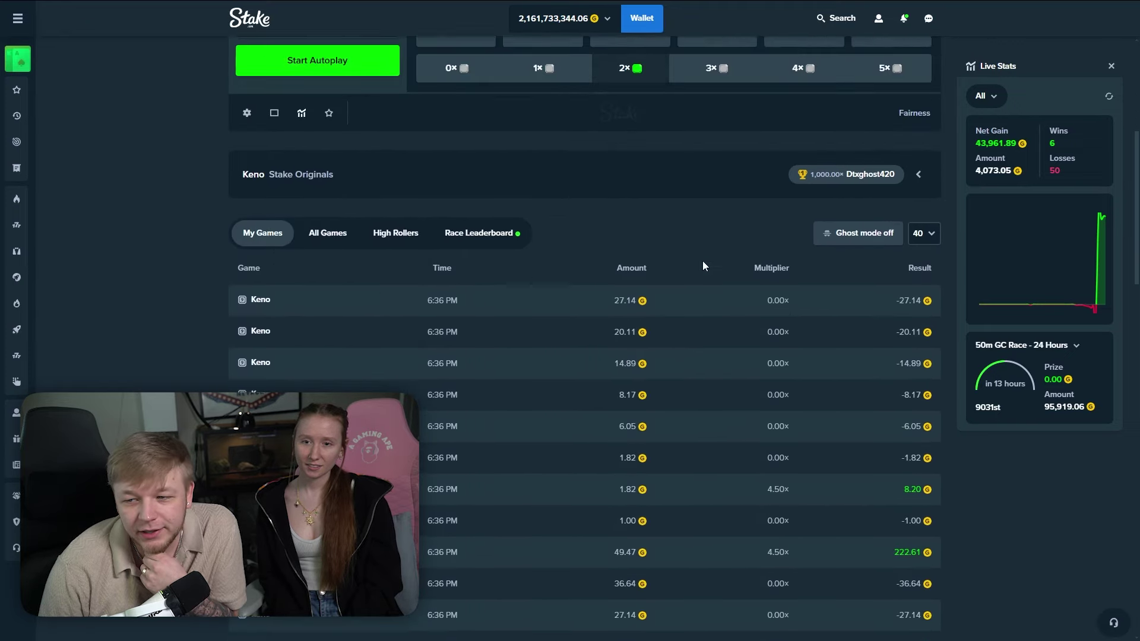
scroll(695, 272, up, 5)
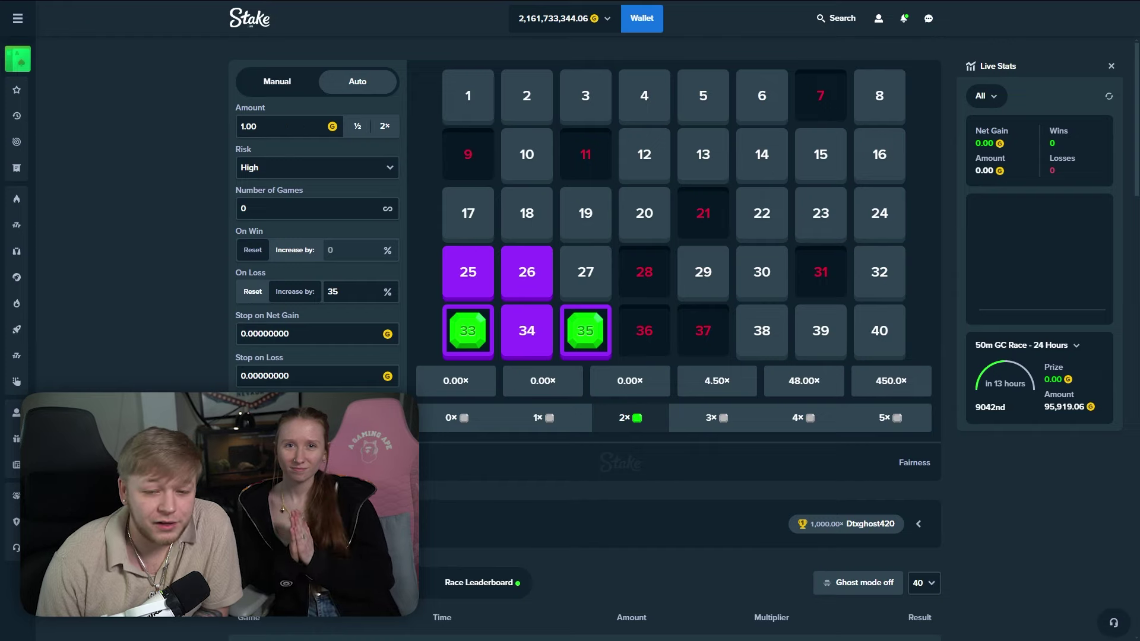
Run autoplay for some rounds, then stop it at a 478.19 net gain.
click(317, 409)
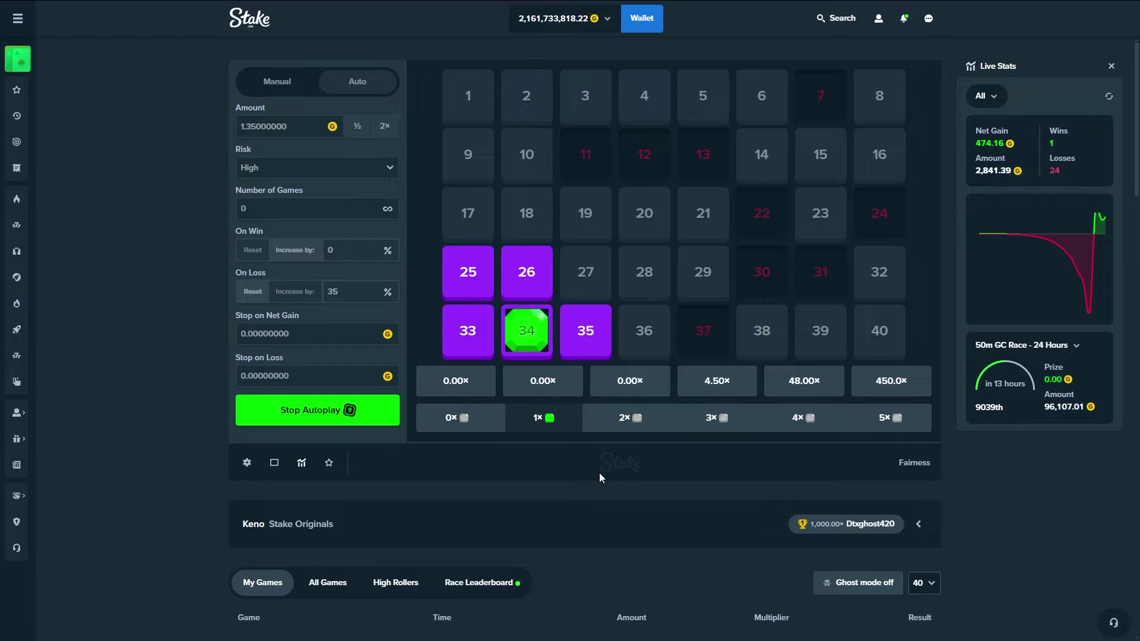
click(268, 419)
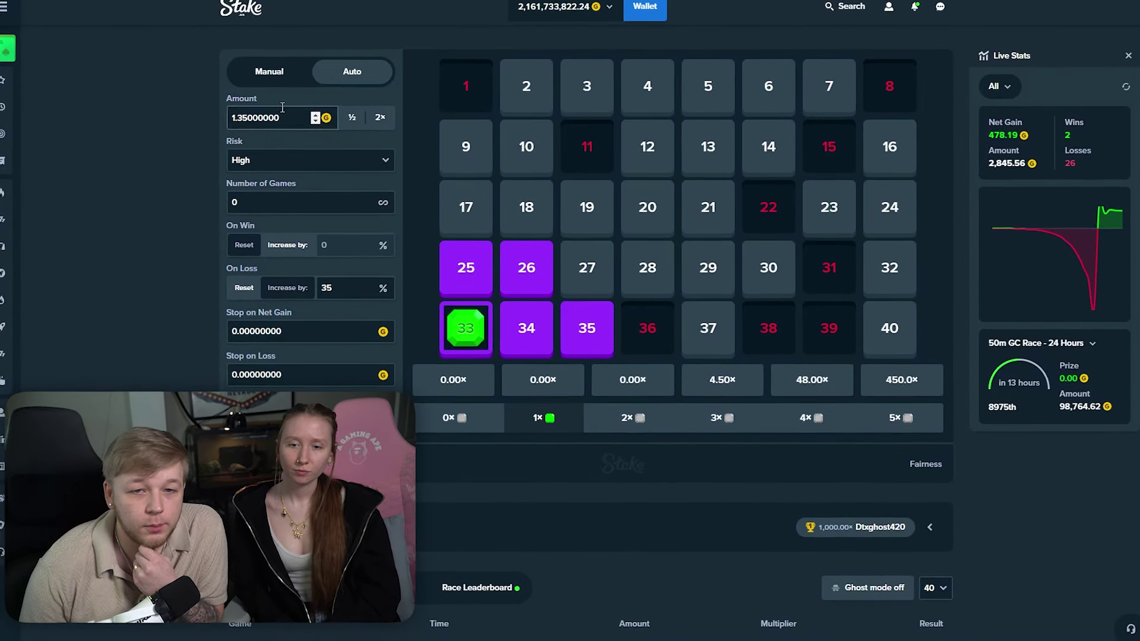
Switch the balance to Stake Cash and change the bet amount.
click(554, 9)
click(559, 62)
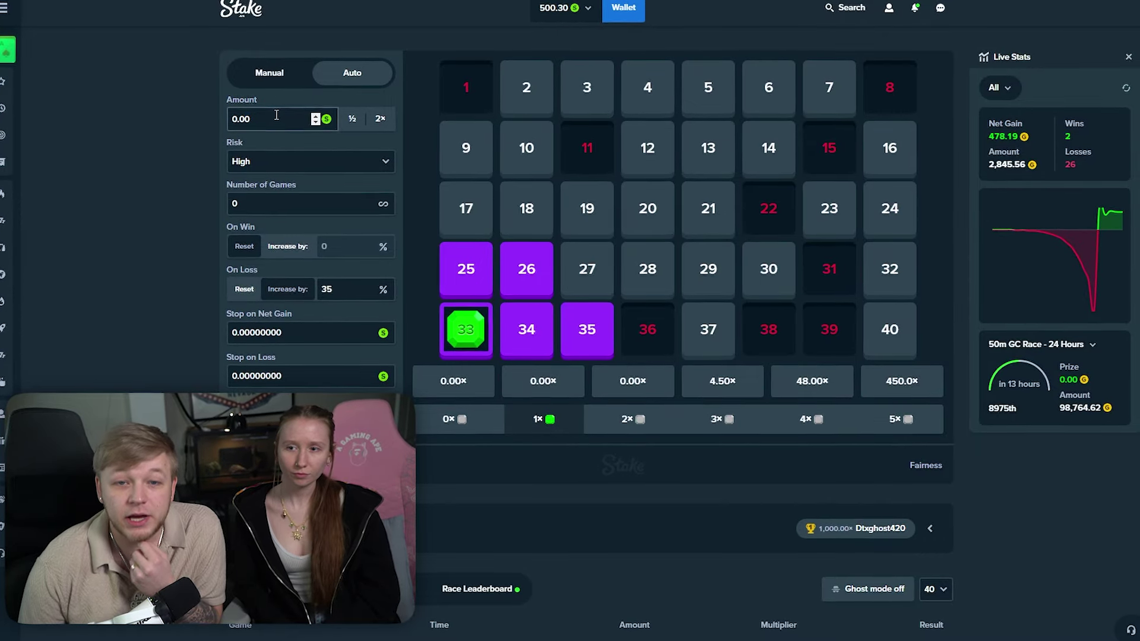
click(278, 117)
text(0.01)
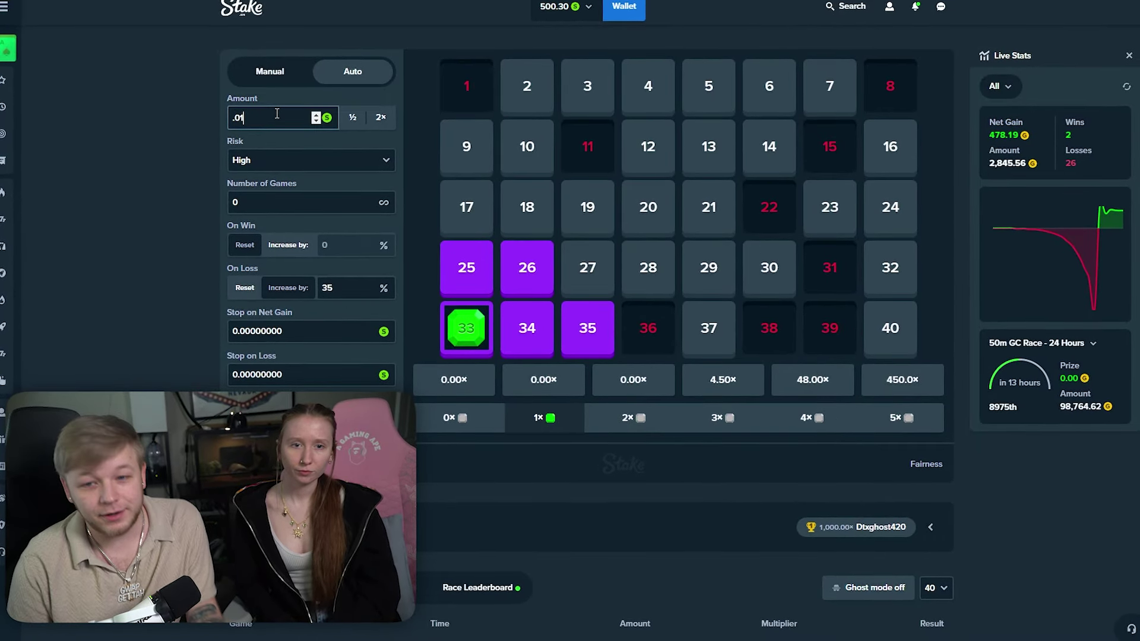
Correct the stop-on-loss limit to 150 and reset the live stats.
click(272, 370)
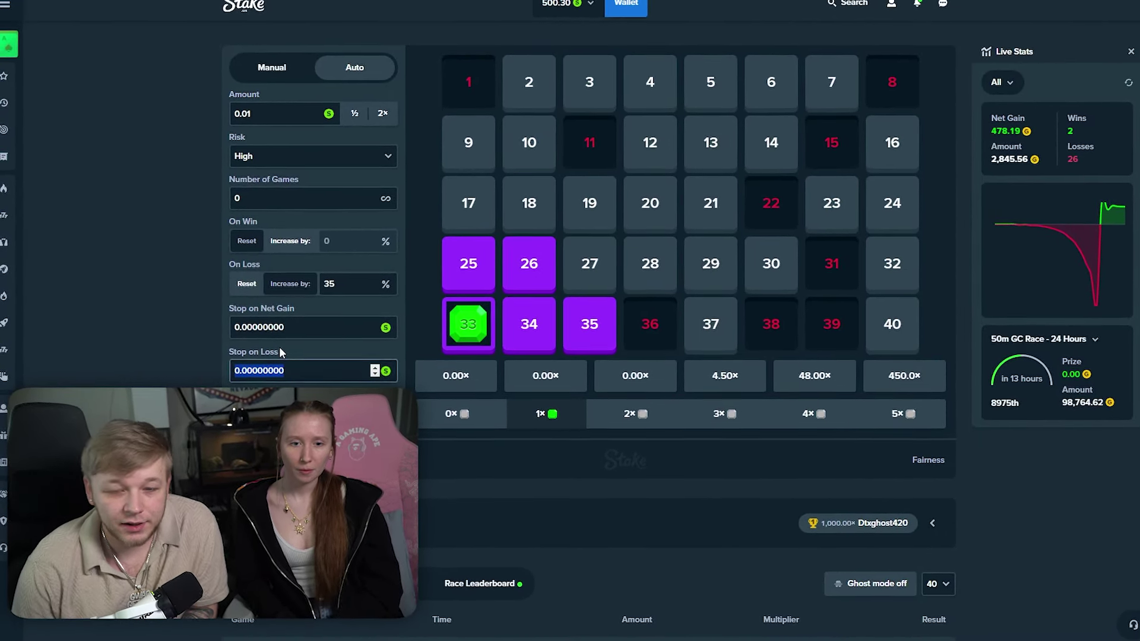
text(20)
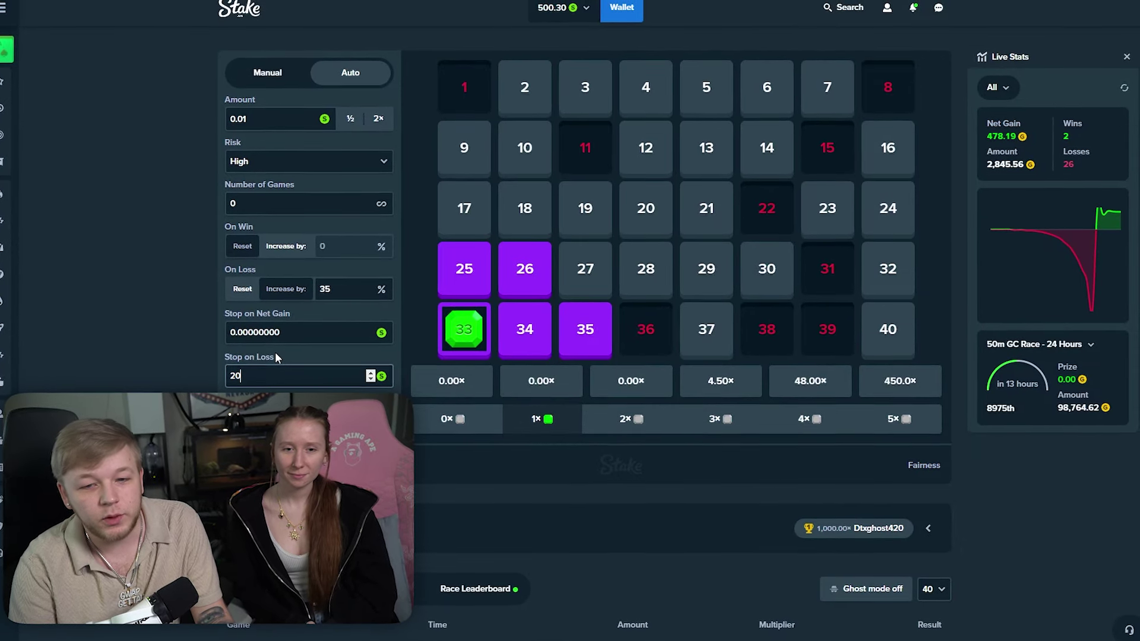
key(BackSpace)
key(BackSpace)
text(150)
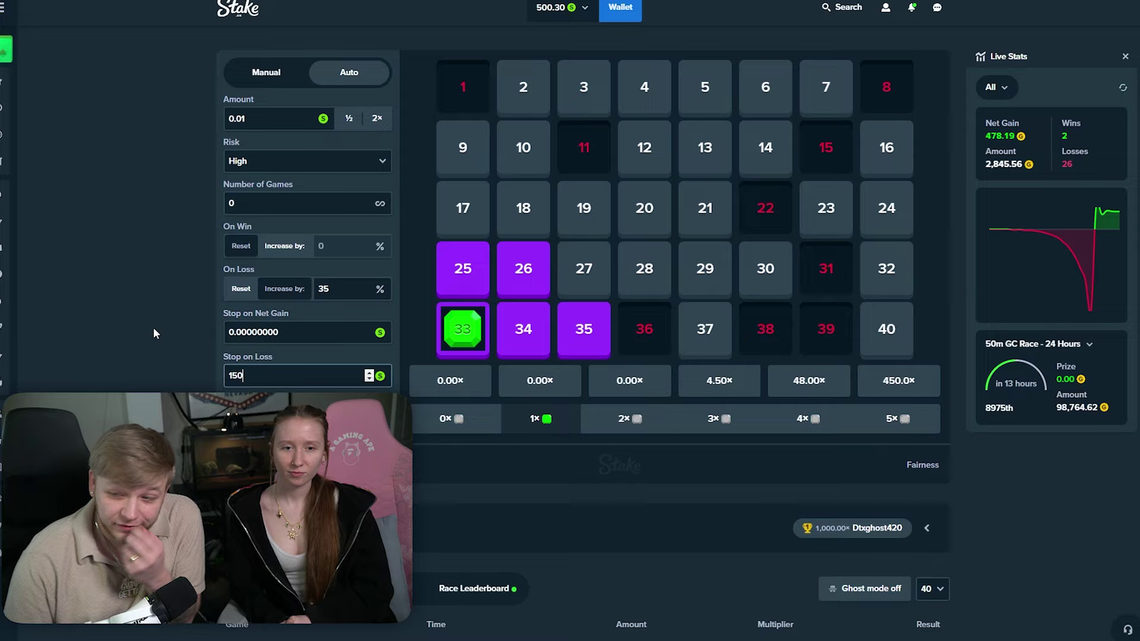
click(1123, 90)
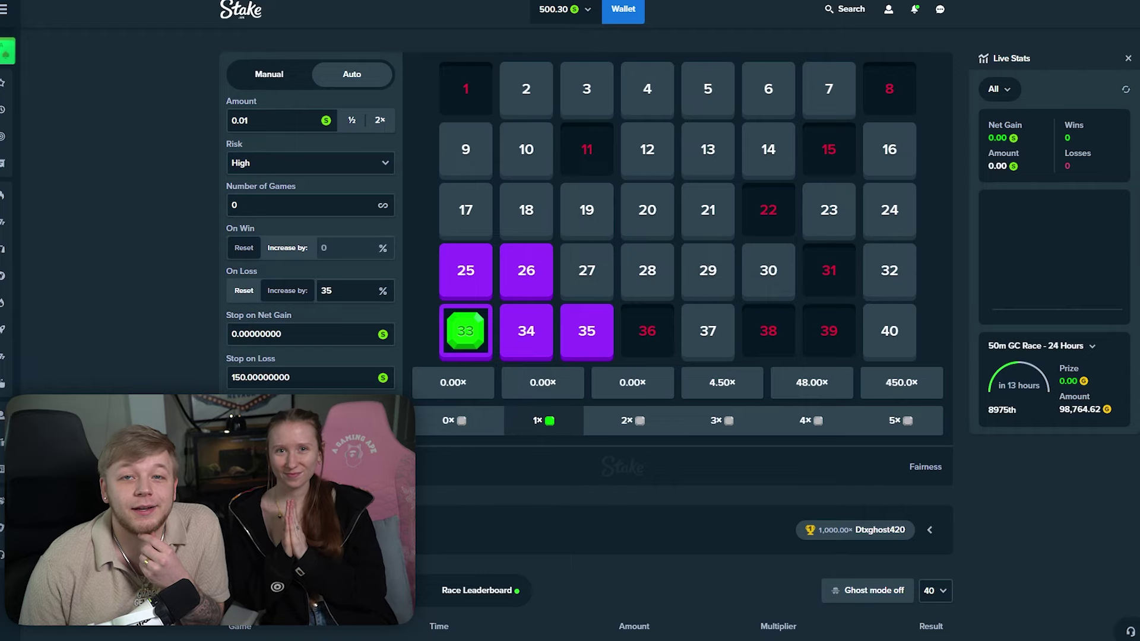
Run autoplay until it ends at a 125.14 net loss, then set the bet to 0.01.
click(308, 420)
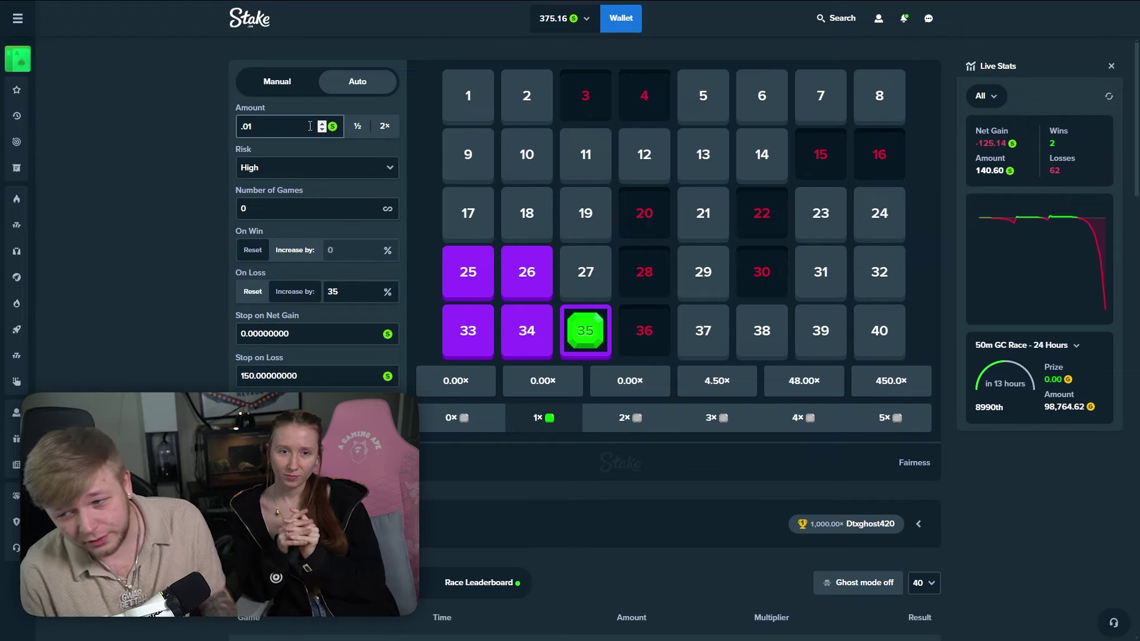
click(152, 171)
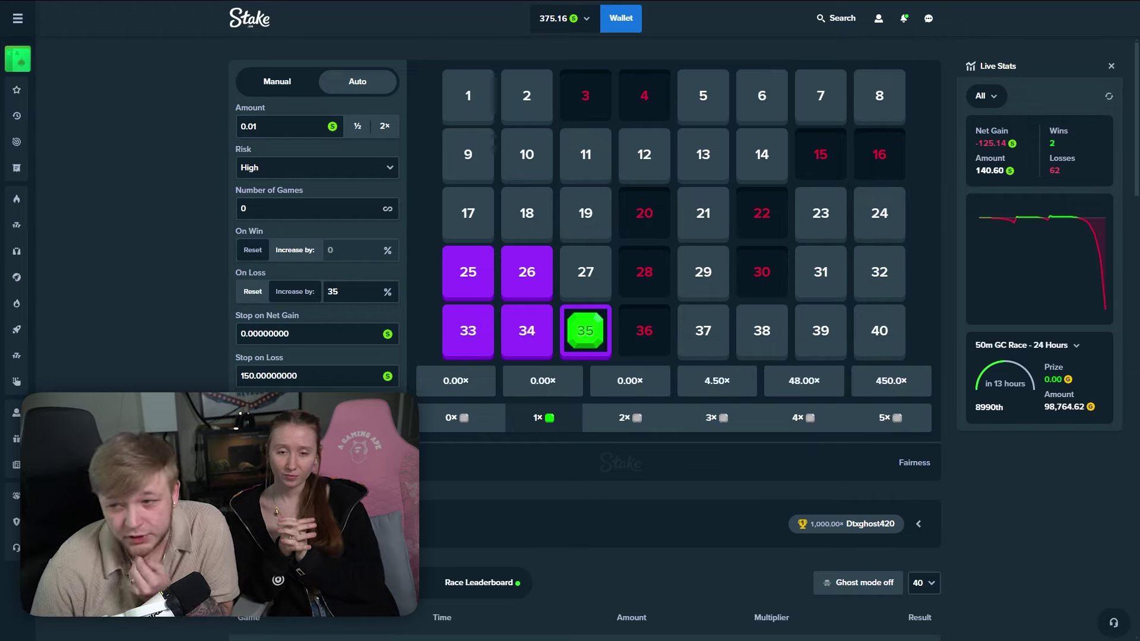
Clear the live stats and run autoplay until the stop-on-loss triggers at 127.32 loss.
click(1108, 99)
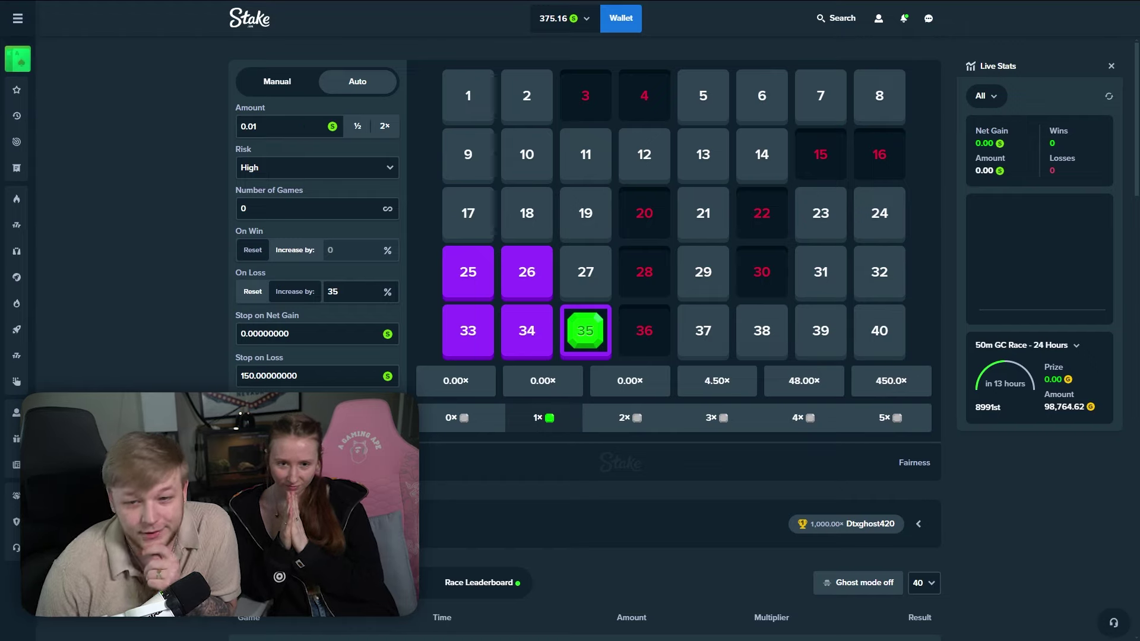
click(317, 410)
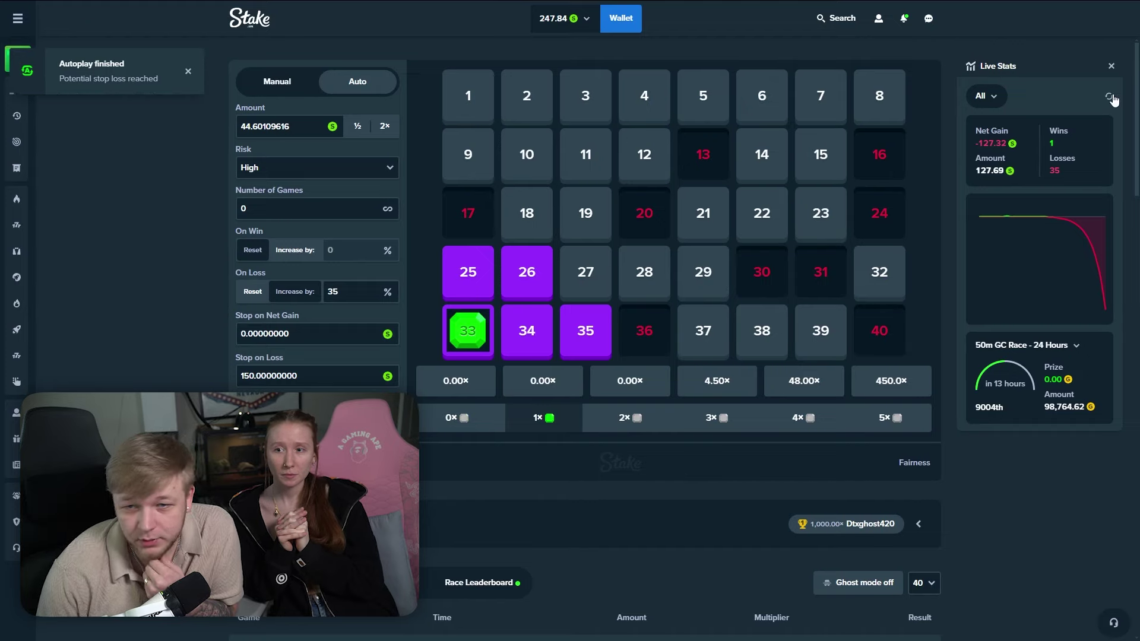
Reset the live stats, deselect the five picked tiles and briefly view the currency balances.
click(1110, 97)
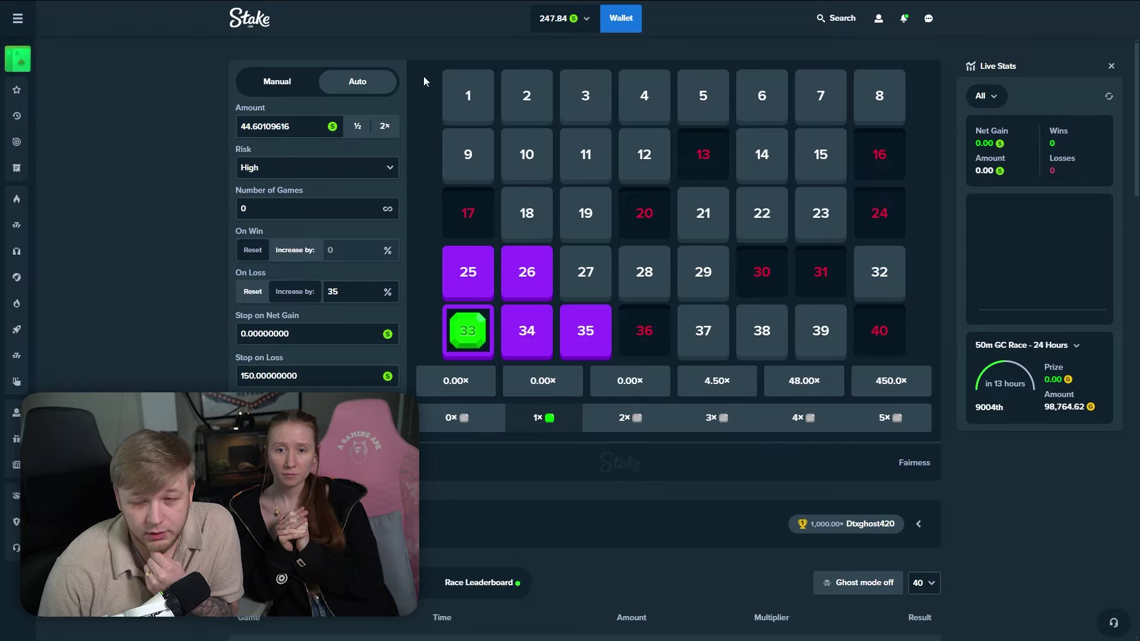
click(468, 271)
click(468, 330)
click(526, 330)
click(526, 272)
click(585, 331)
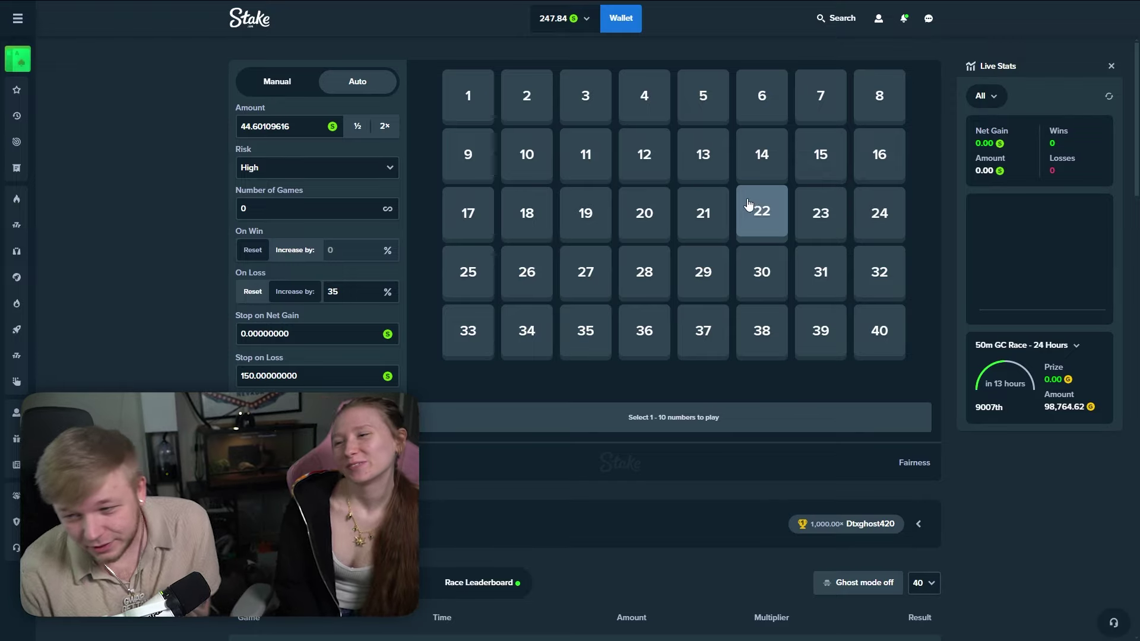
click(551, 29)
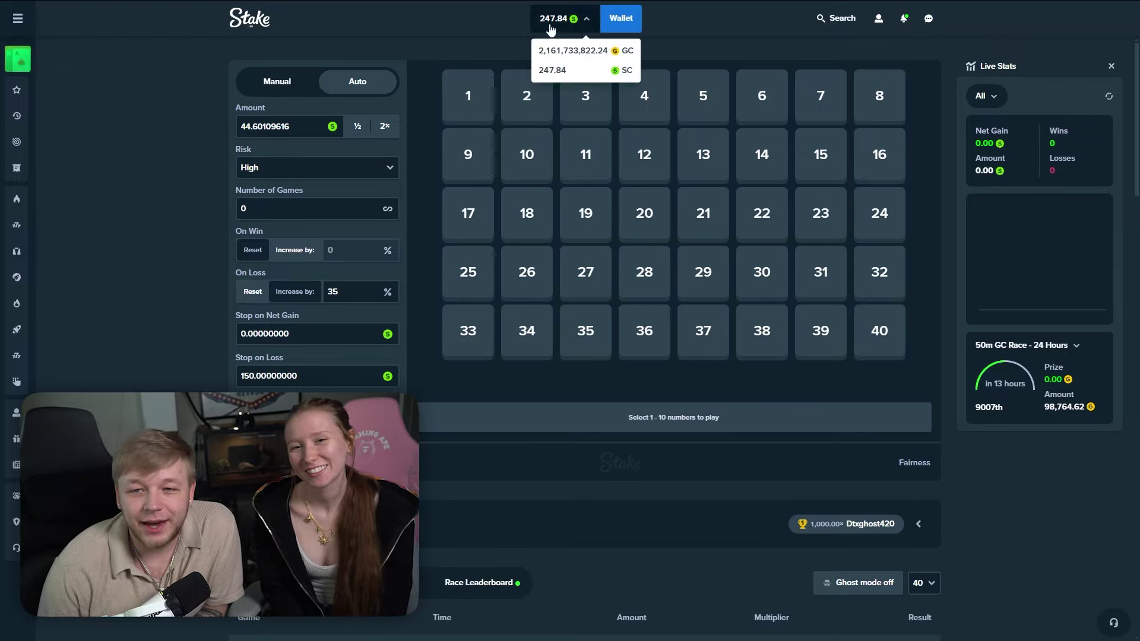
click(551, 30)
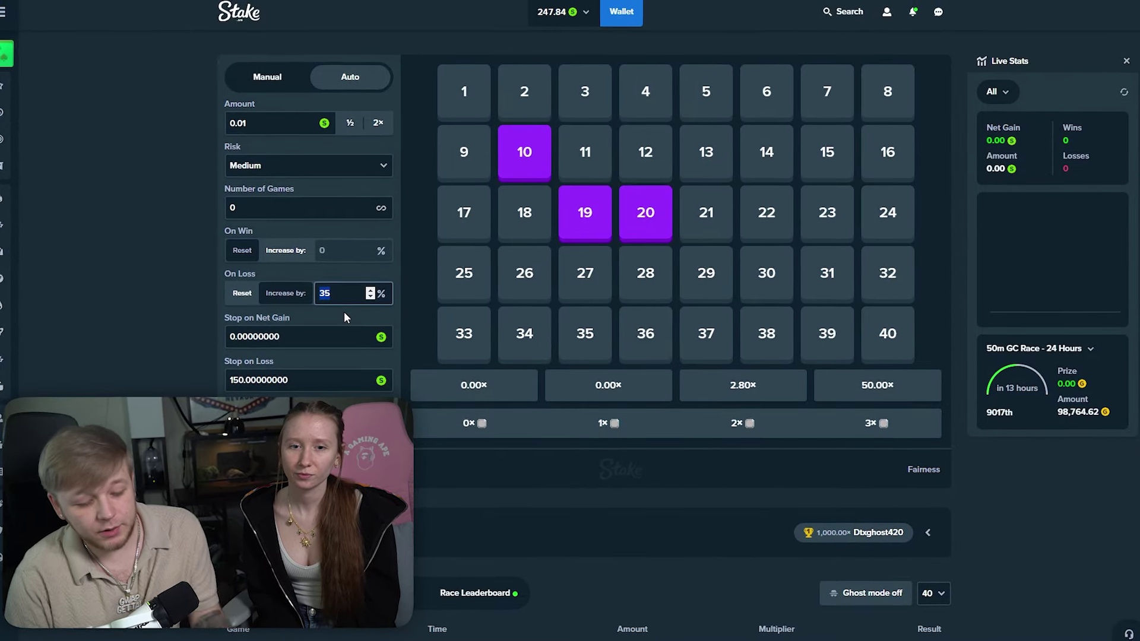
text(65)
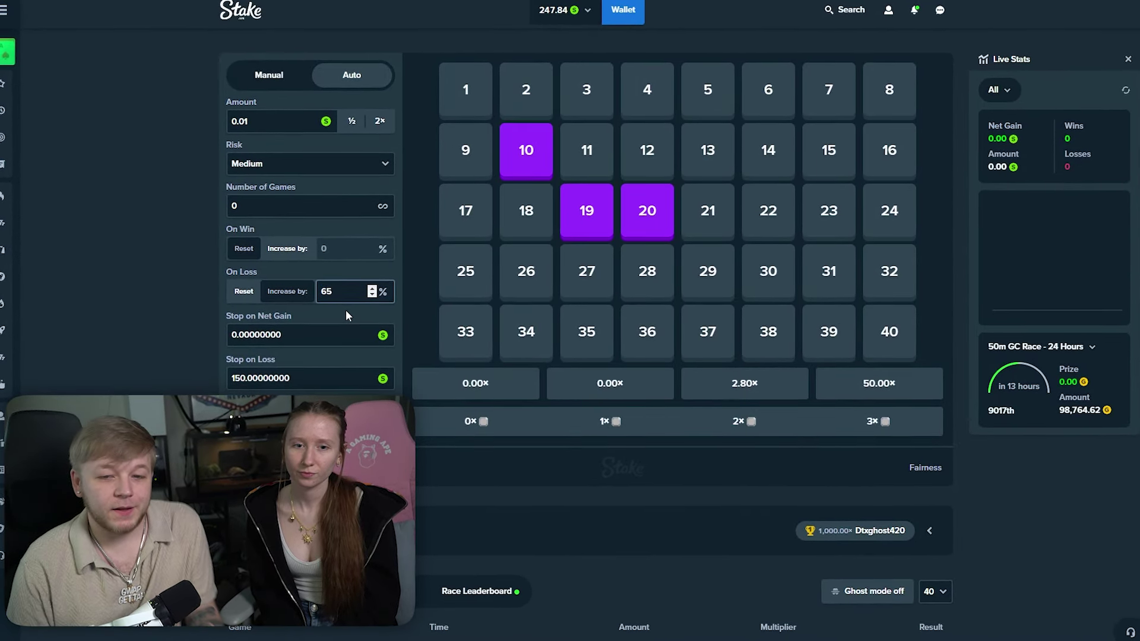
Confirm the 65% on-loss increase for the medium-risk autoplay on 10, 19 and 20.
click(204, 296)
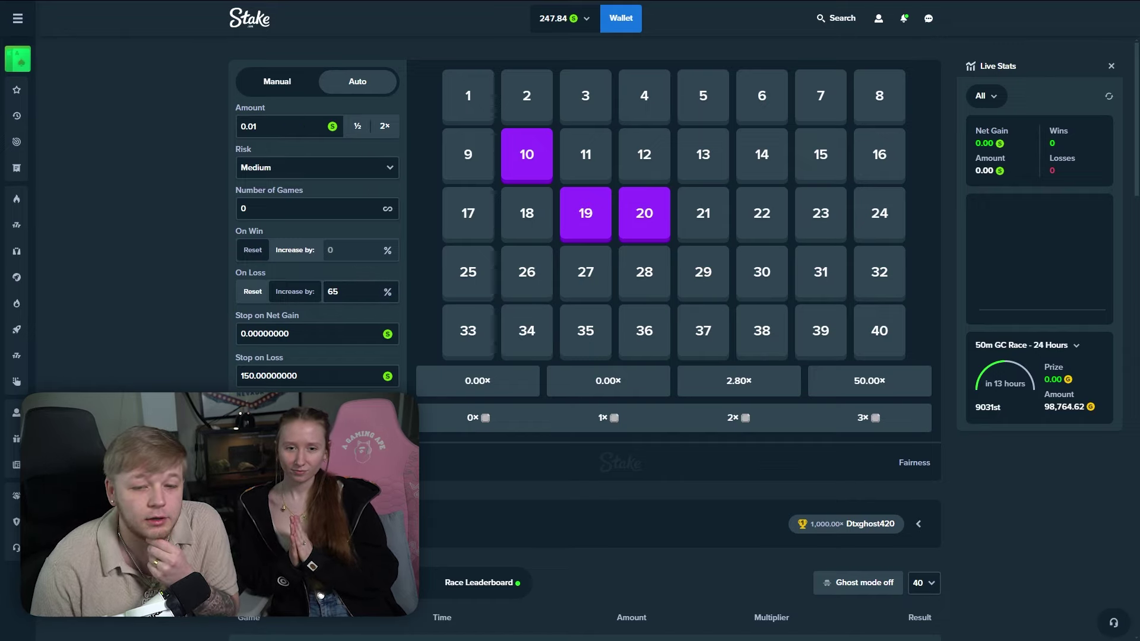
Start the medium-risk Keno autoplay and let it finish at +9.93 (7 wins, 45 losses).
click(317, 410)
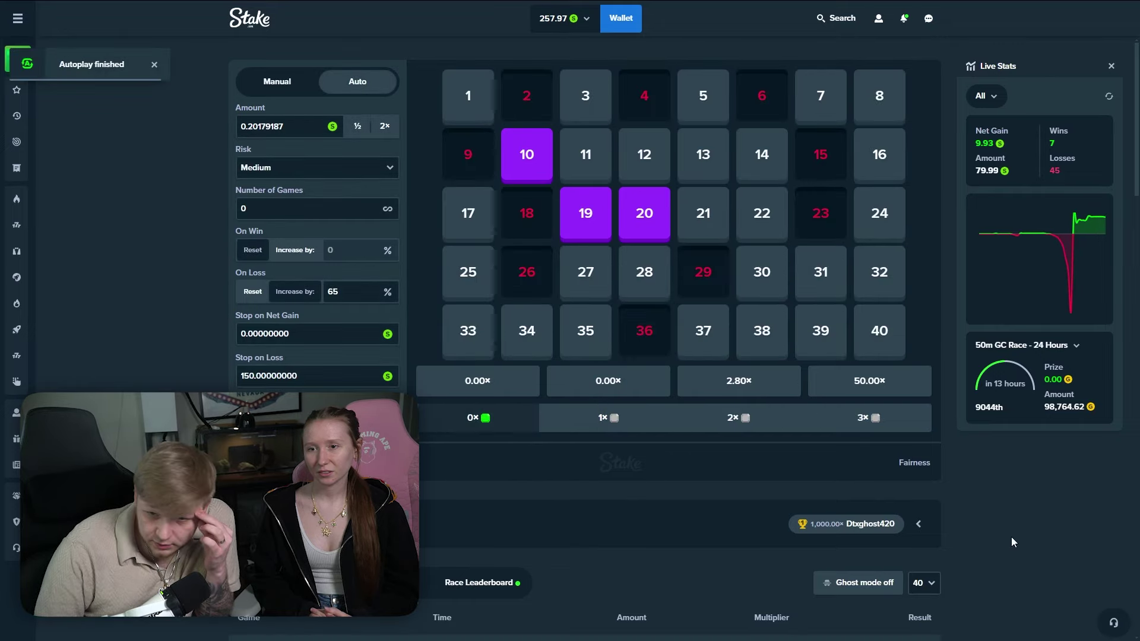
scroll(473, 494, down, 3)
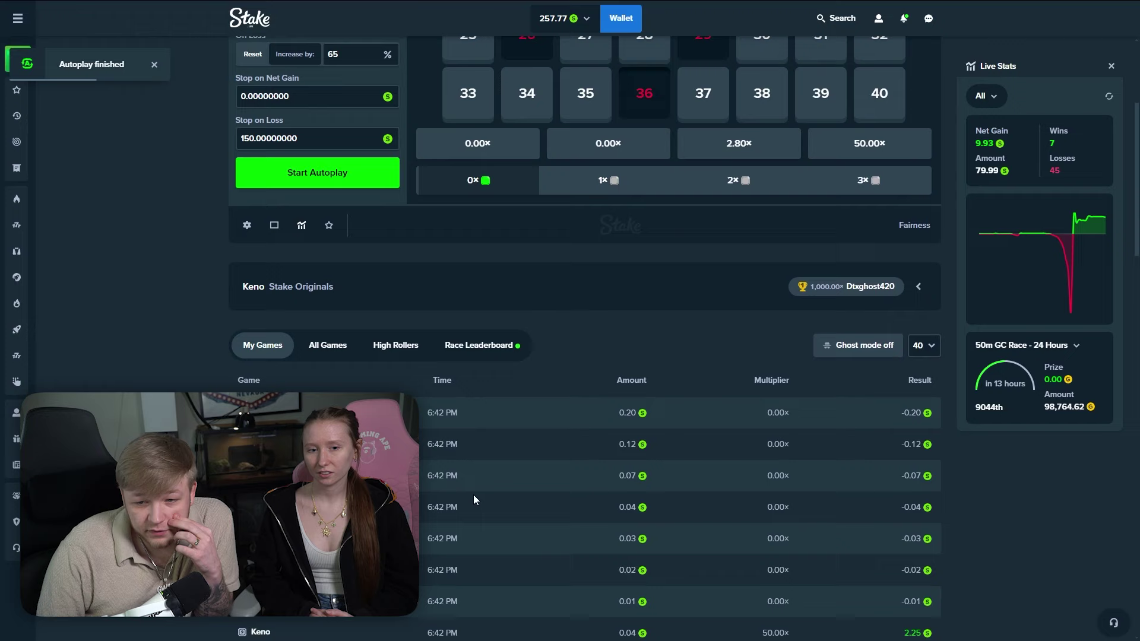
scroll(487, 496, down, 2)
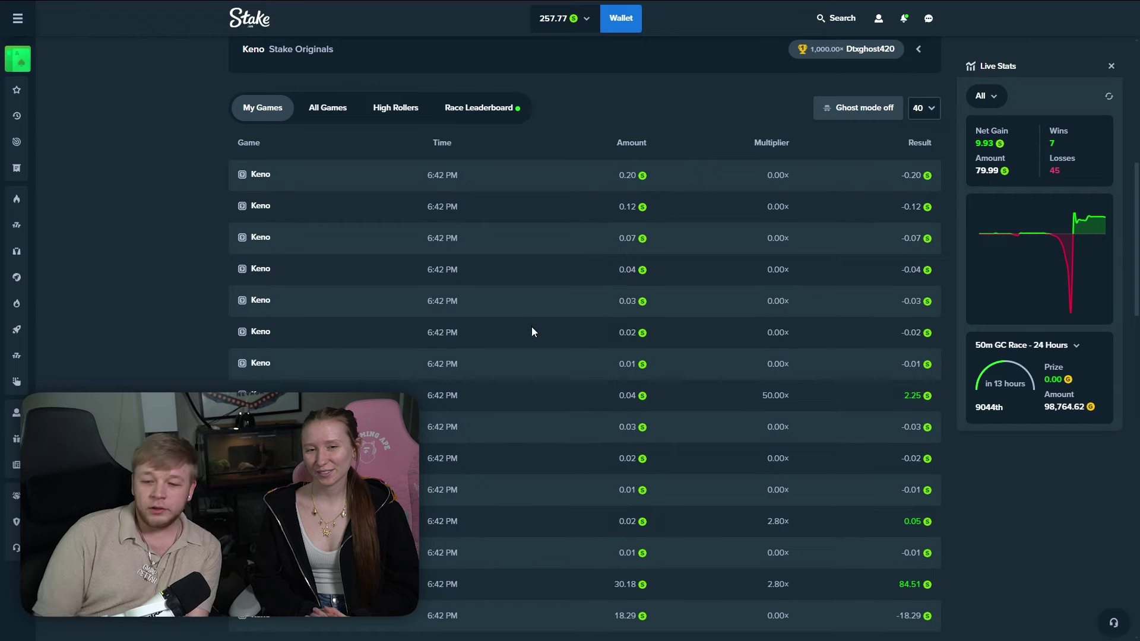
scroll(649, 385, down, 1)
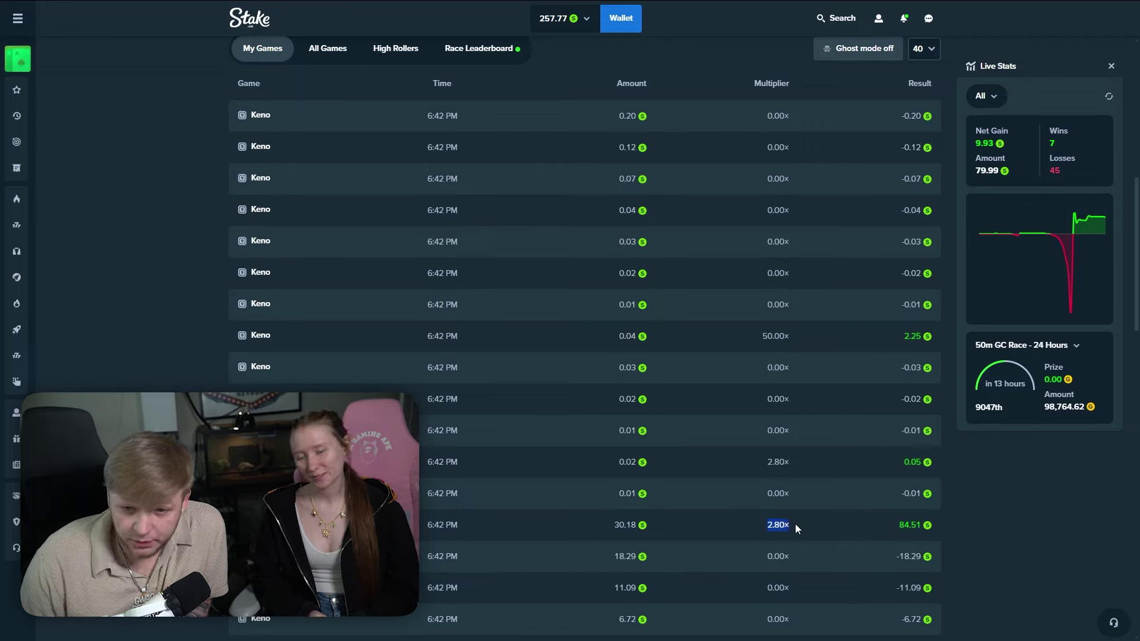
Browse the My Games Keno history rows, including a 2.80x win paying 84.51.
click(713, 455)
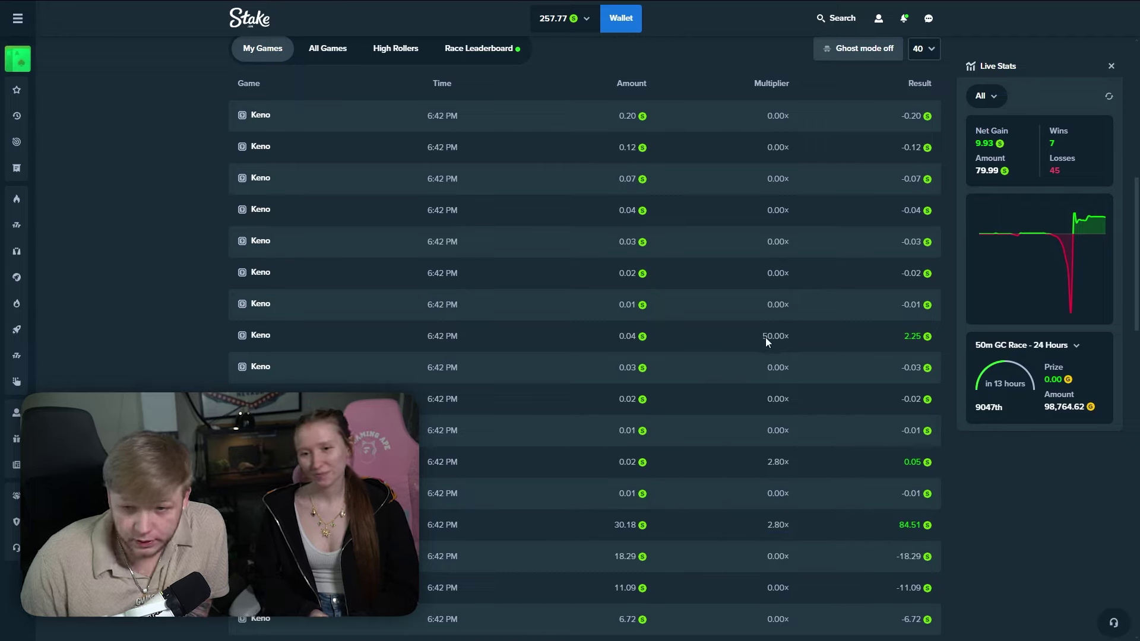